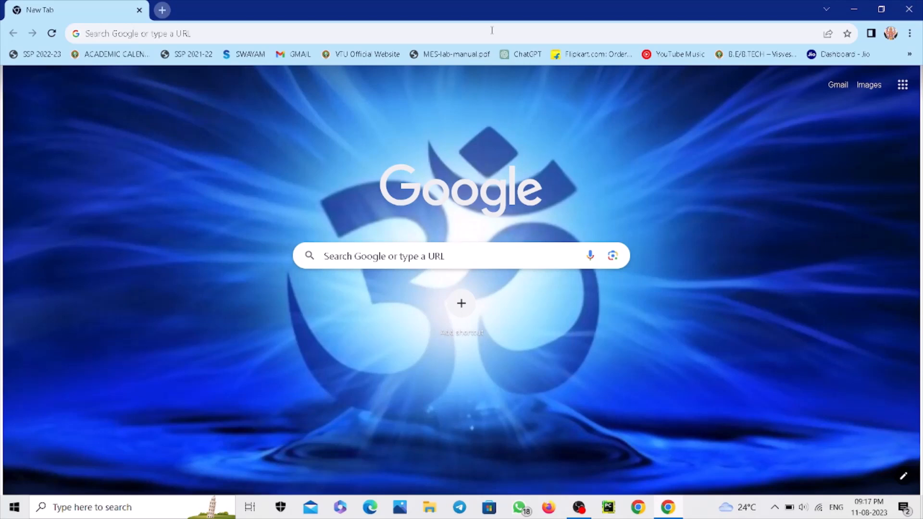
Search Google for eclipse
left_click(429, 29)
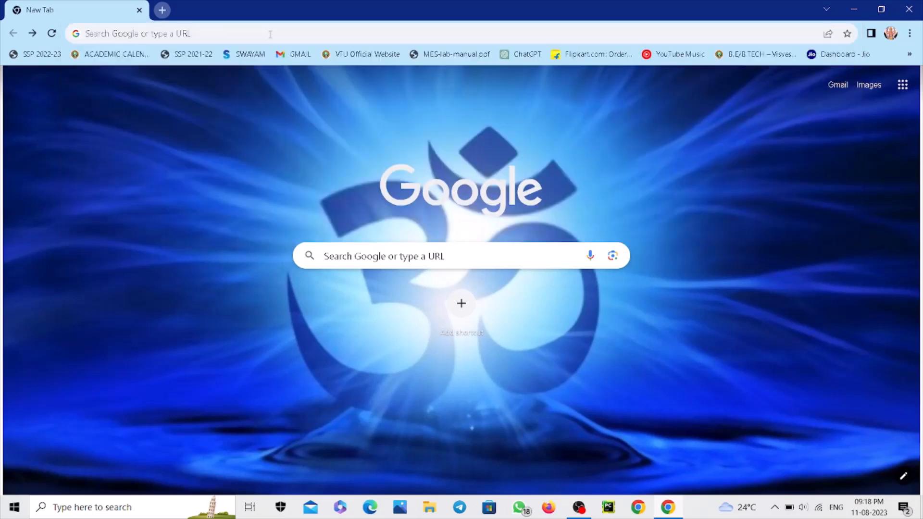
left_click(270, 35)
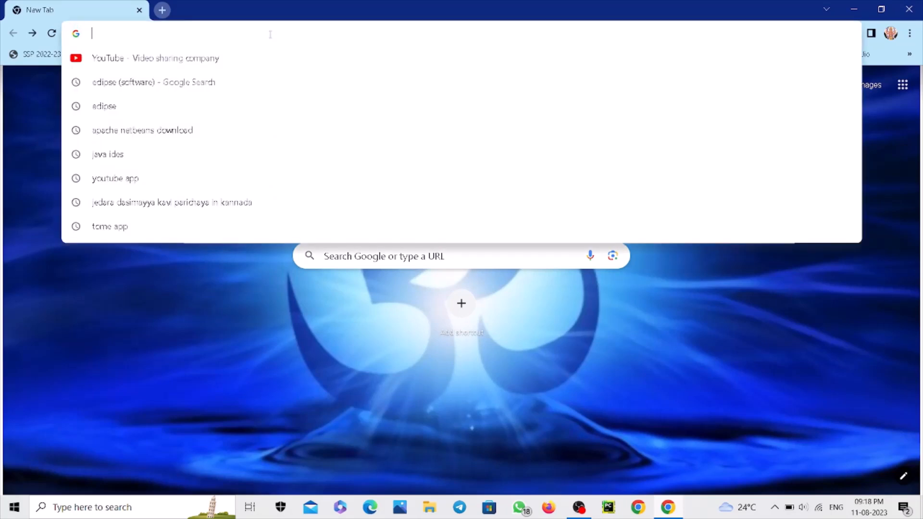
type("e")
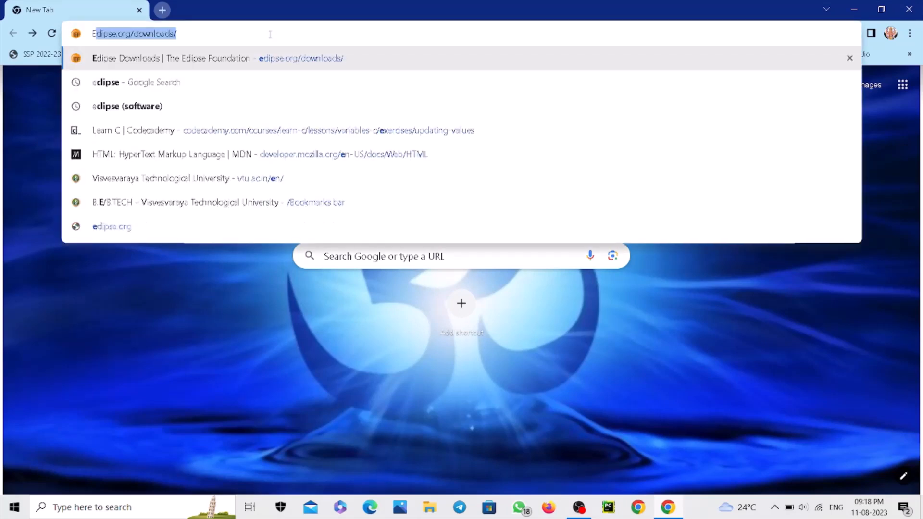
type("clipse")
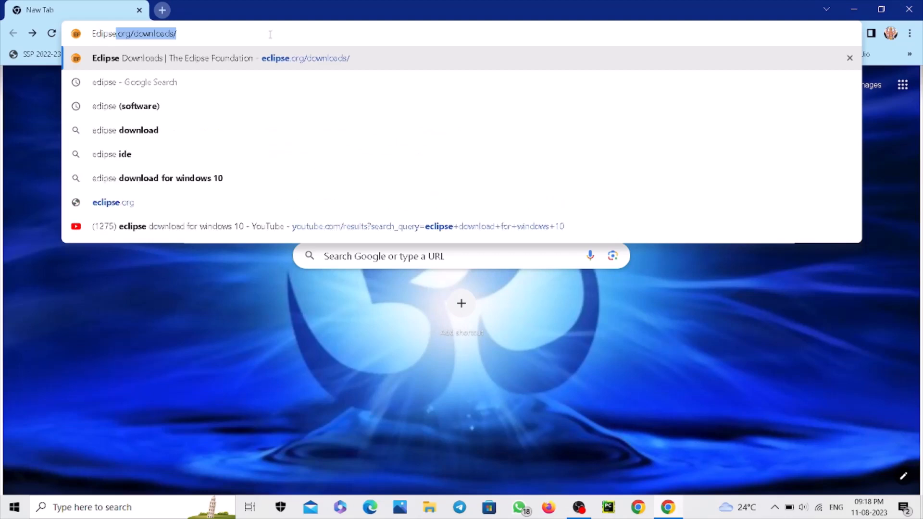
left_click(228, 89)
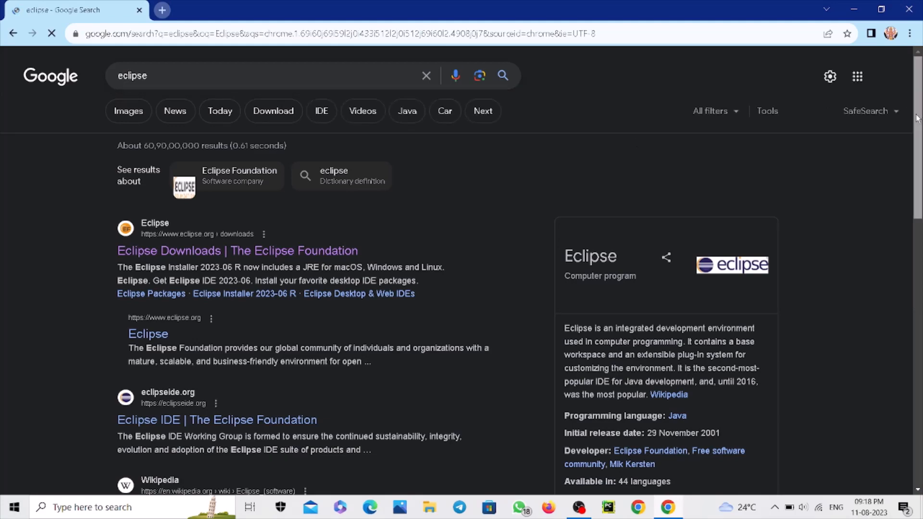
Open the Eclipse Downloads page of the Eclipse Foundation from the search results
scroll(917, 118, "down", 3)
scroll(918, 118, "up", 3)
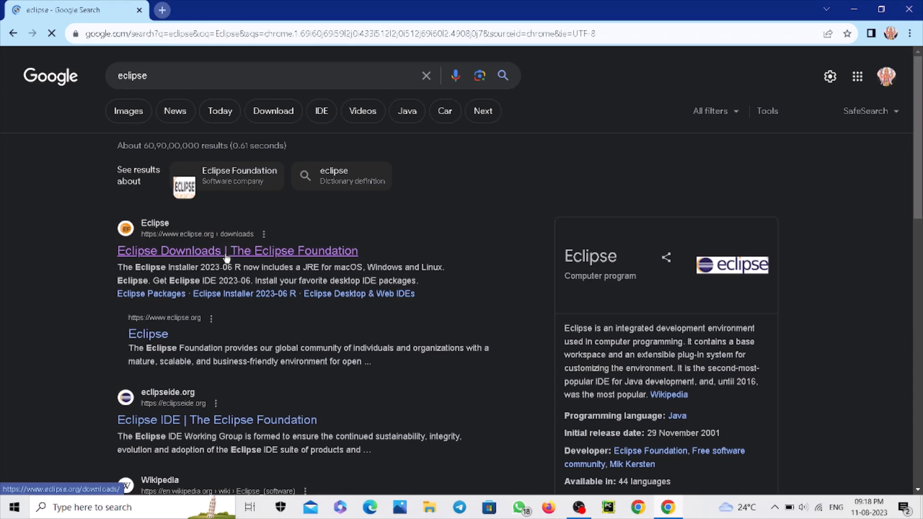
left_click(171, 260)
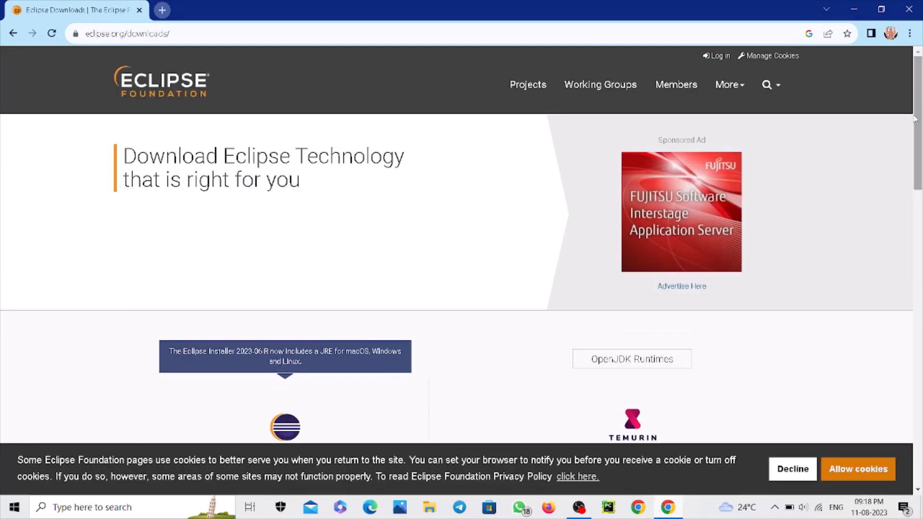
Download the x86_64 installer for Eclipse IDE 2023-06 and open the downloaded file eclipse-inst-jre-win64.exe
left_click_drag(922, 115, 921, 197)
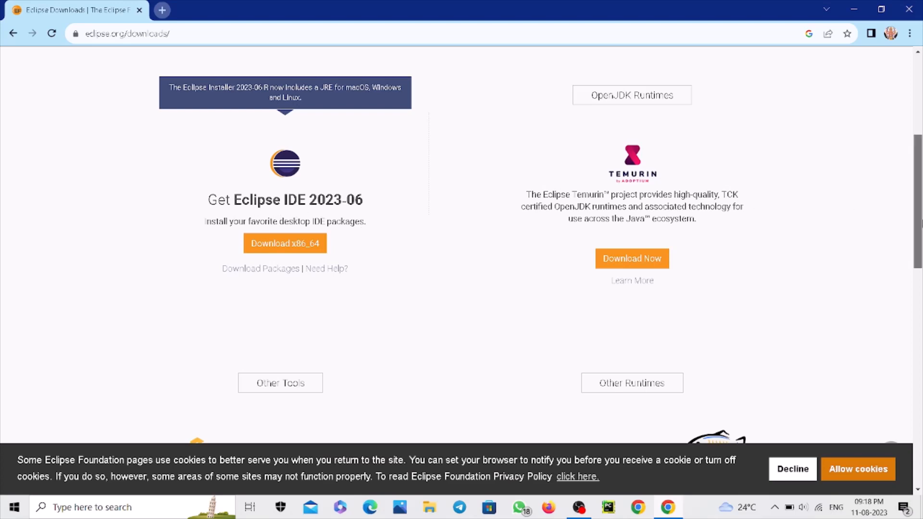
left_click_drag(915, 223, 915, 260)
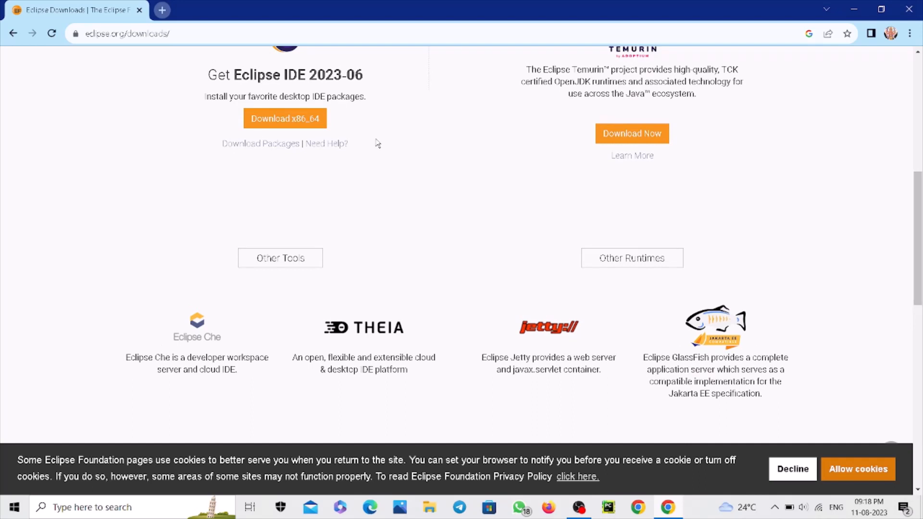
left_click(271, 127)
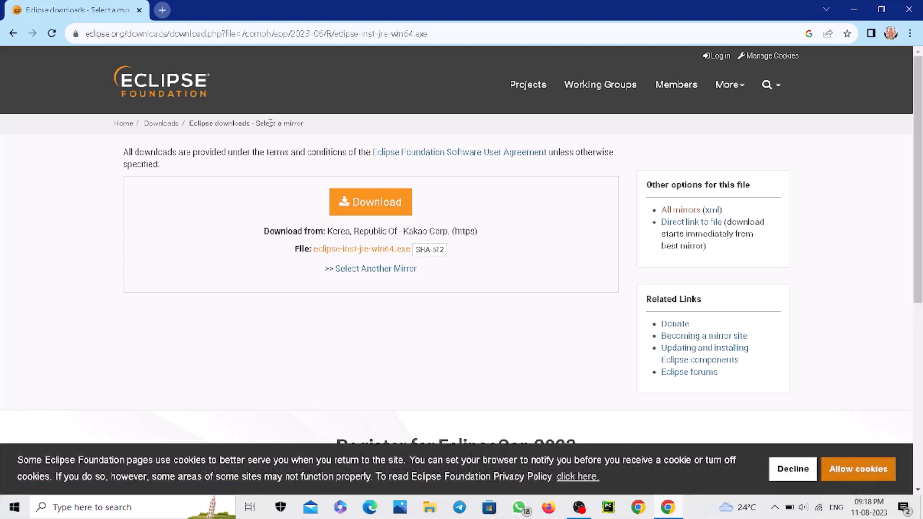
left_click(370, 206)
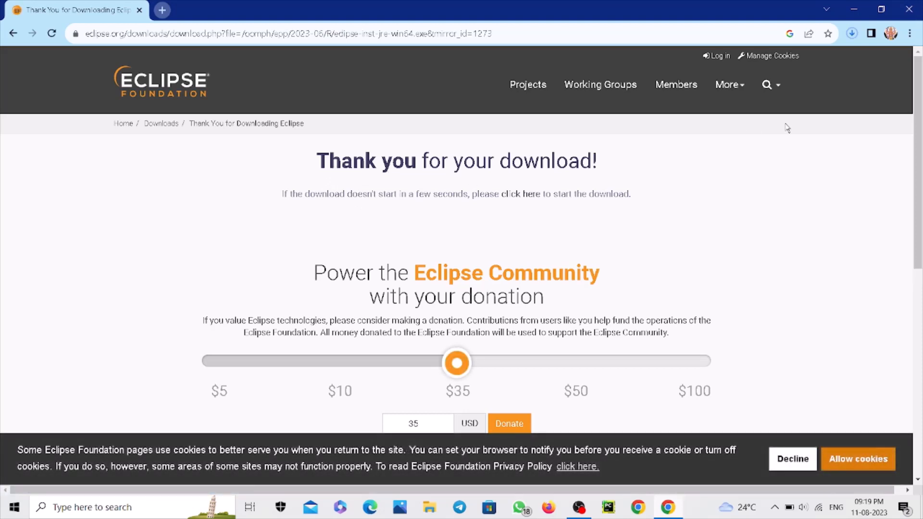
left_click(852, 34)
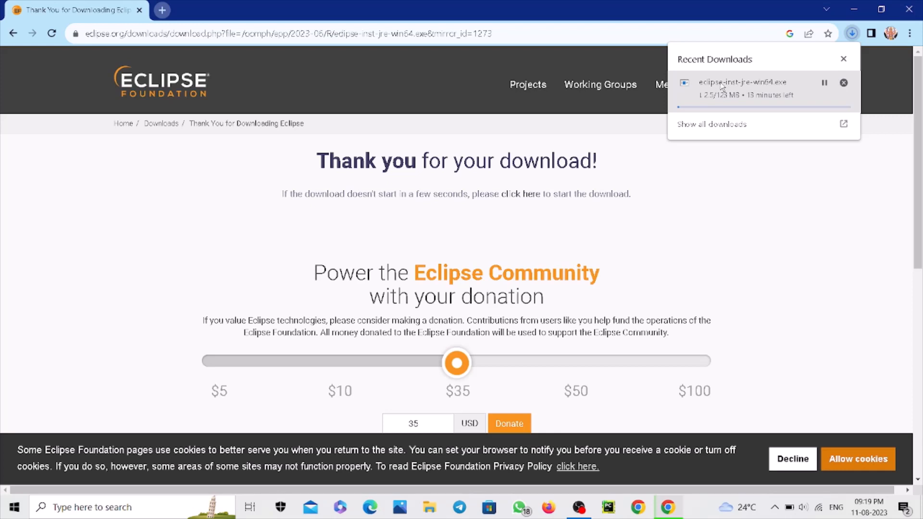
left_click(722, 86)
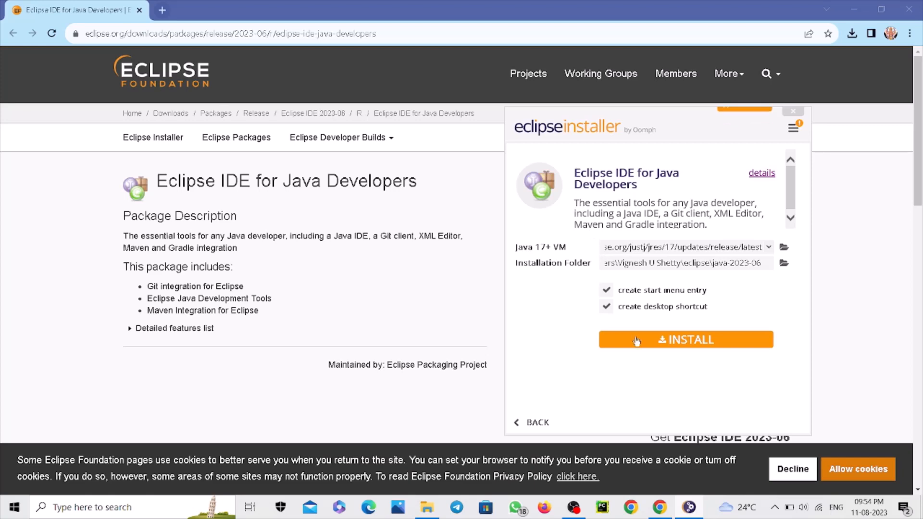
Install Eclipse IDE for Java Developers with the start menu entry and desktop shortcut, and launch it with the default eclipse-workspace directory
left_click(693, 341)
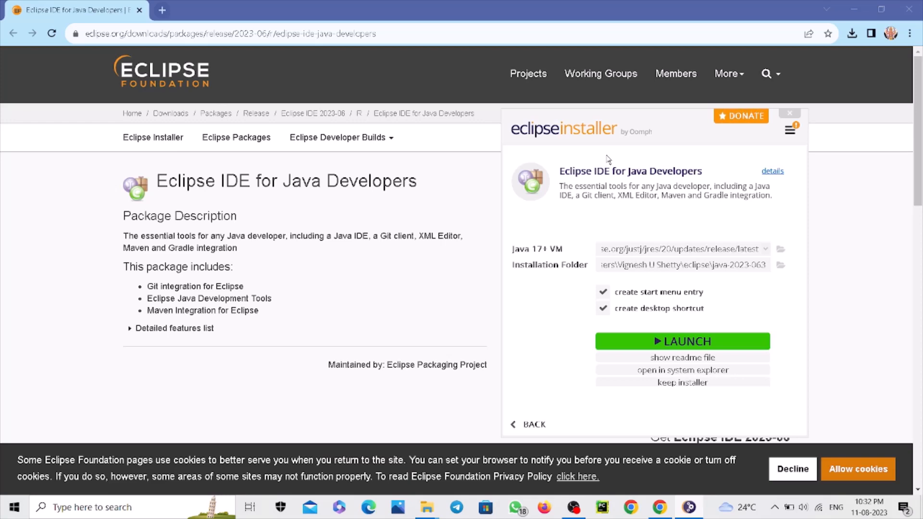
left_click(677, 343)
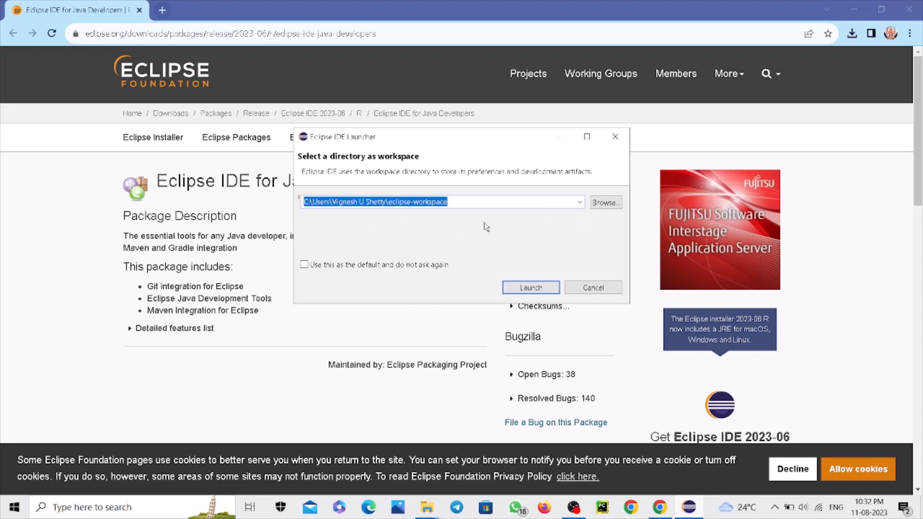
left_click(531, 289)
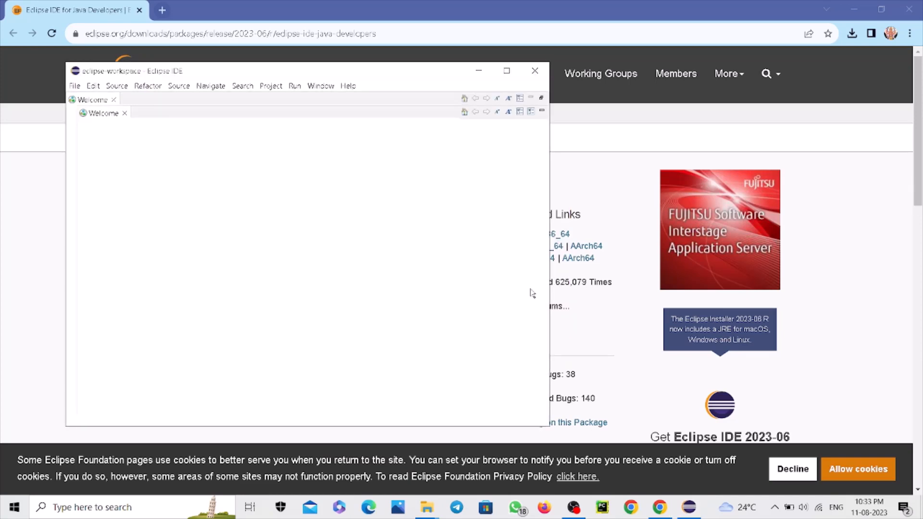
Maximize the Eclipse IDE window, close the Eclipse donation page in the browser and switch back to Eclipse IDE
left_click(507, 71)
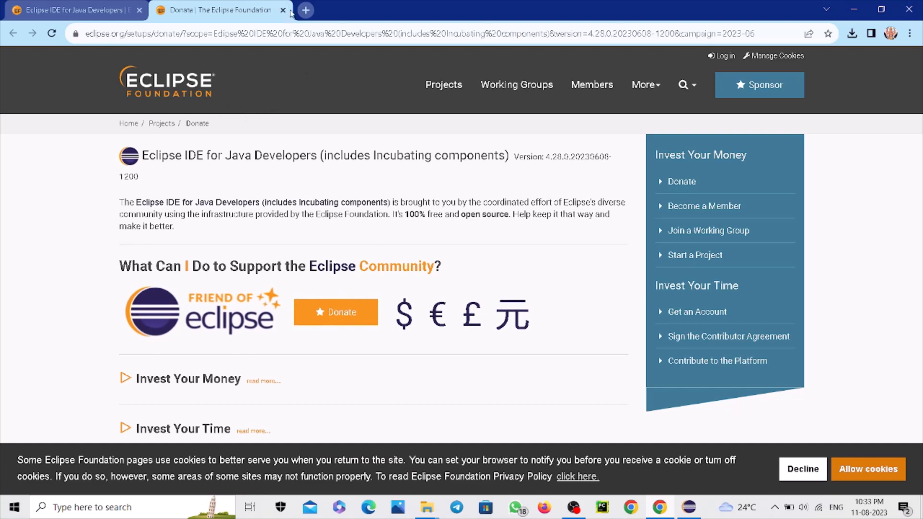
left_click(283, 10)
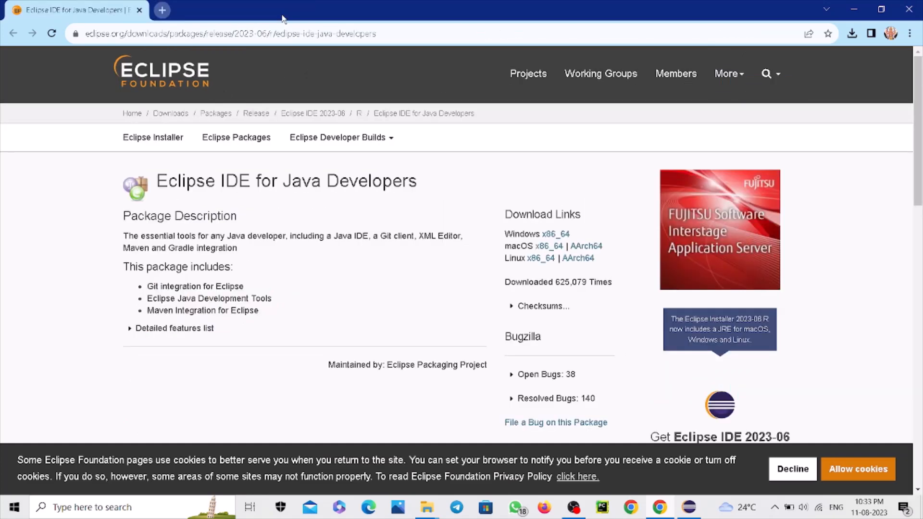
left_click(689, 509)
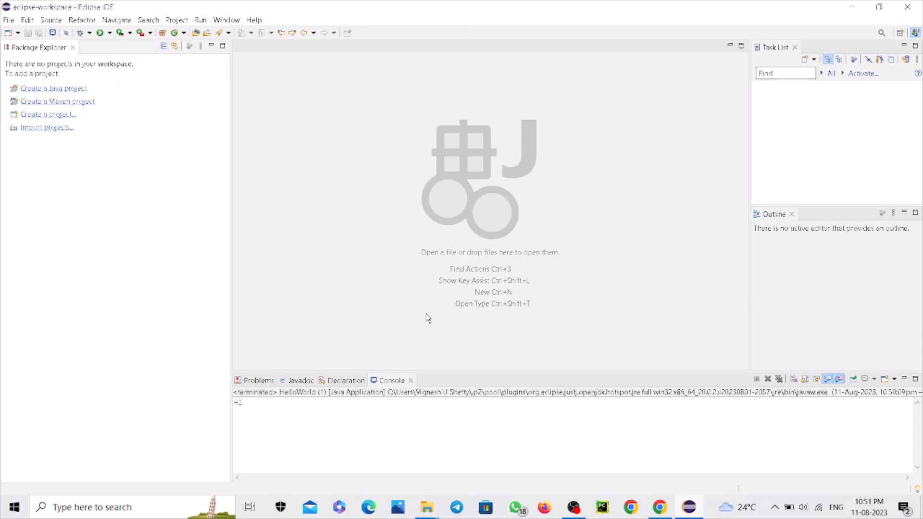
Start a new Java project and name it JavaProject1
left_click(10, 21)
mouse_move(36, 35)
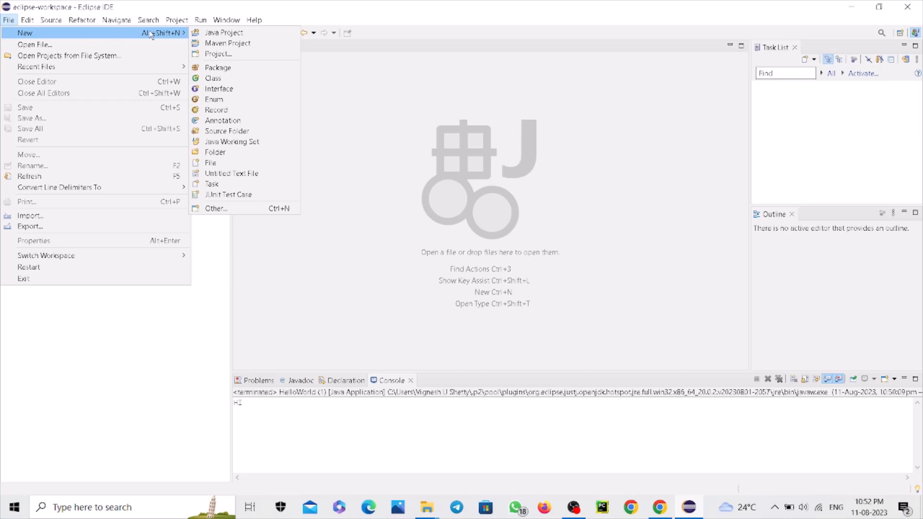
left_click(197, 34)
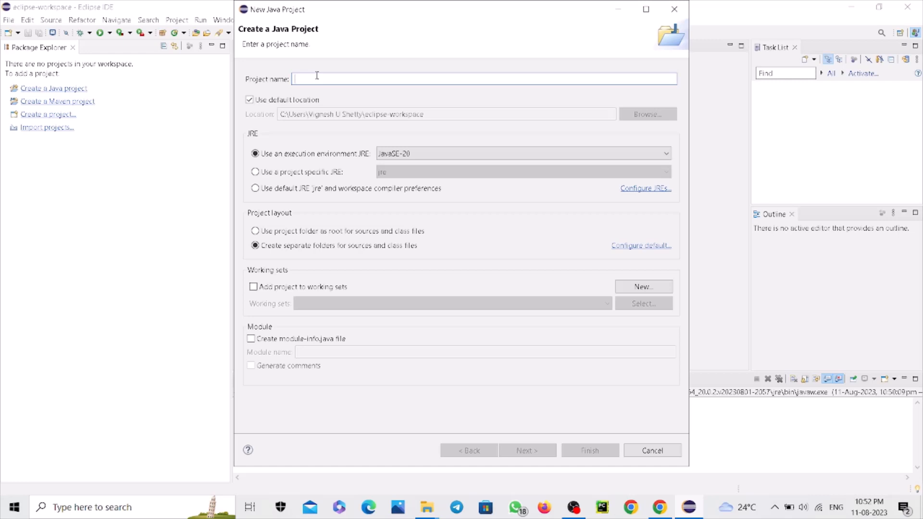
type("Ja")
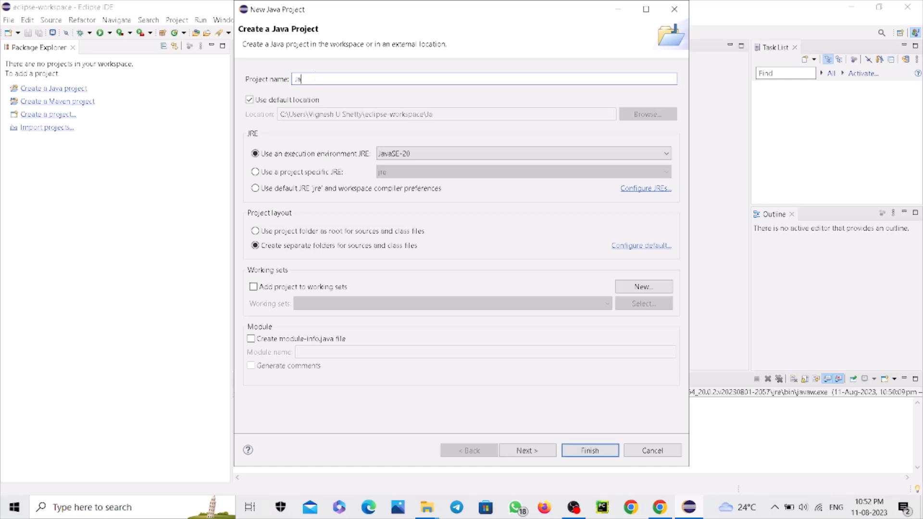
type("vaProject1")
Leave the module-info.java file option off and finish creating the project with the default Java build settings
left_click(252, 339)
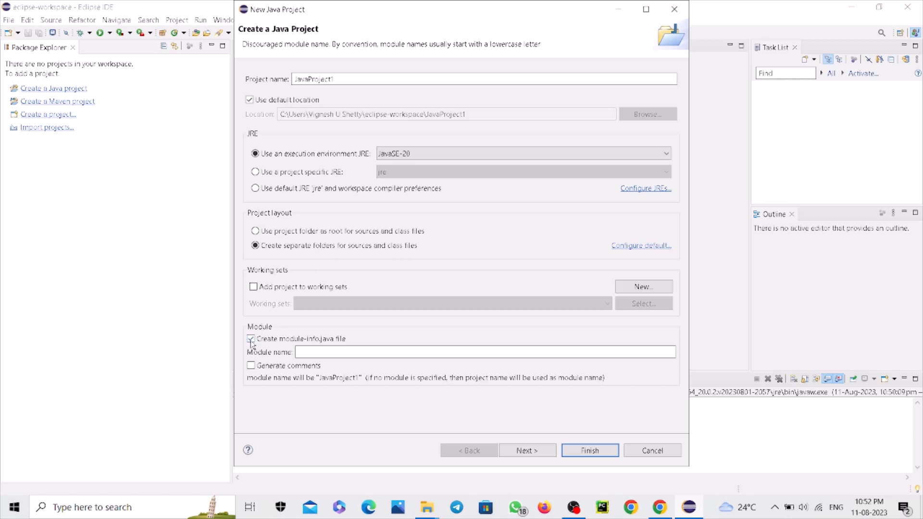
left_click(250, 339)
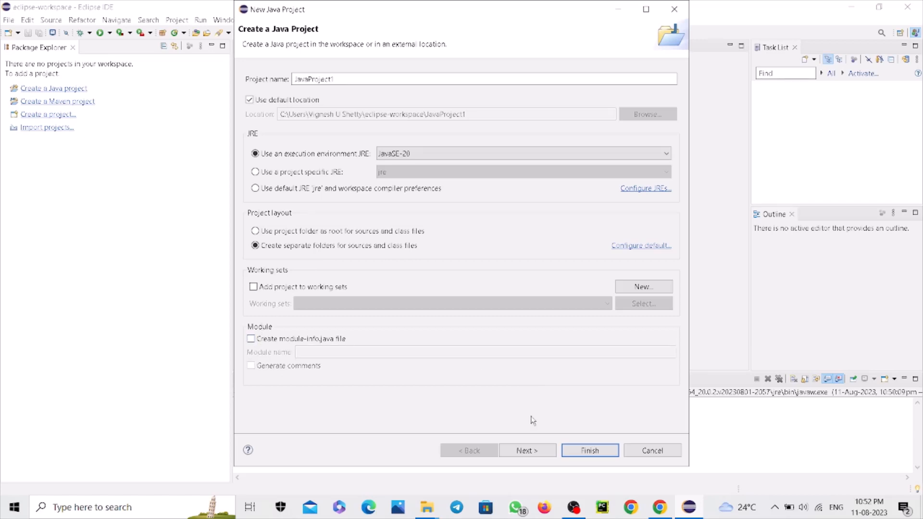
left_click(532, 455)
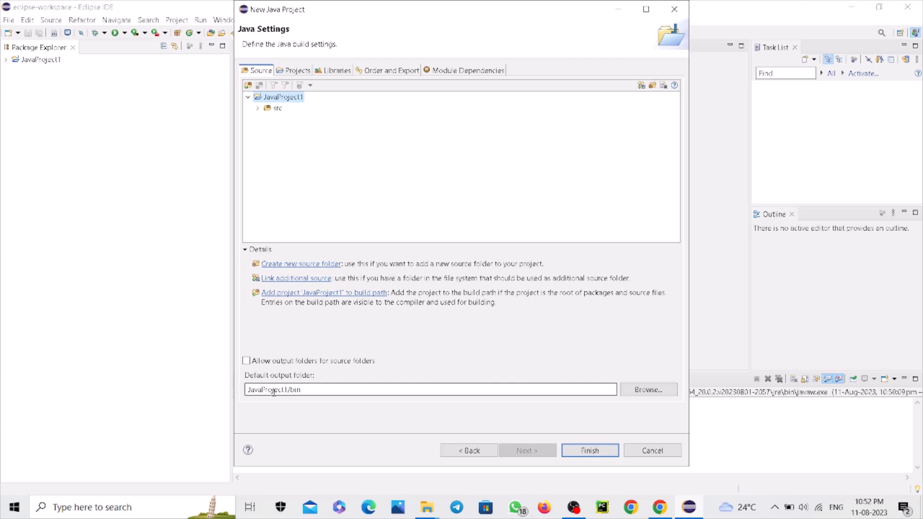
left_click(586, 452)
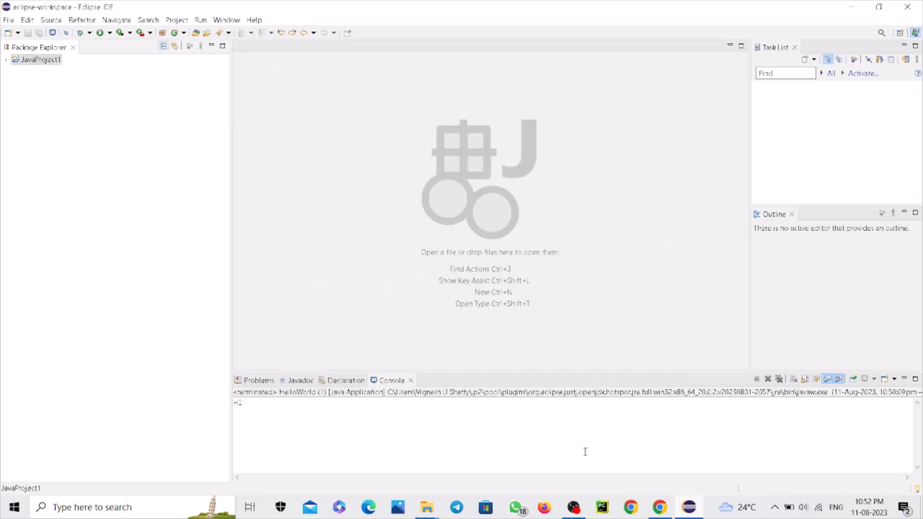
Start a new class in the src folder of JavaProject1 and set its package to JavaProject1
double_click(24, 60)
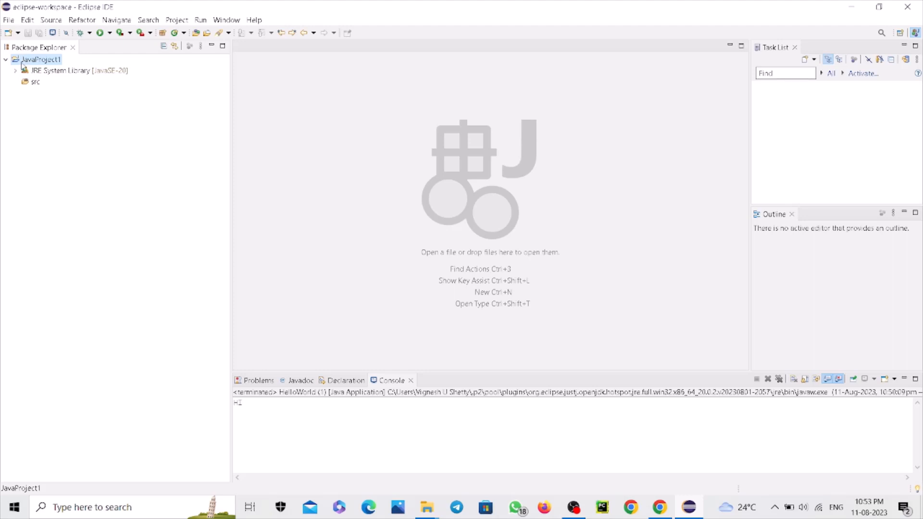
right_click(35, 85)
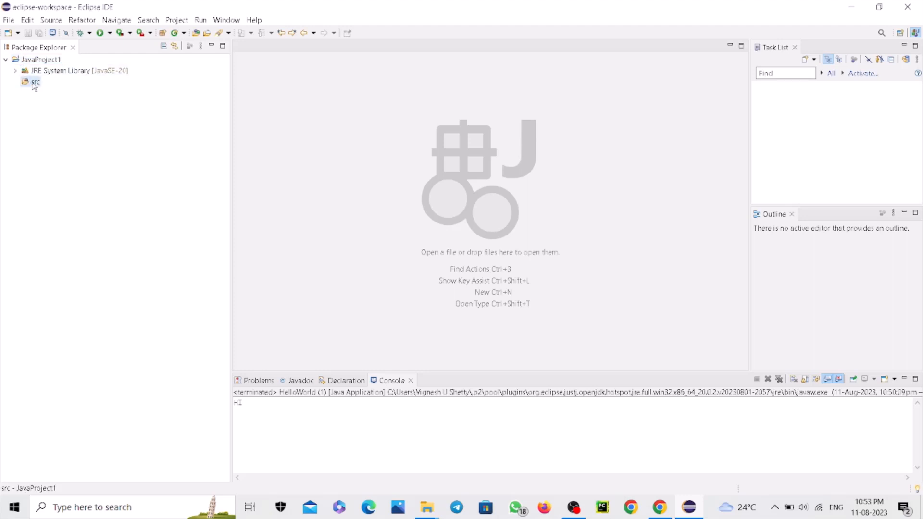
mouse_move(52, 89)
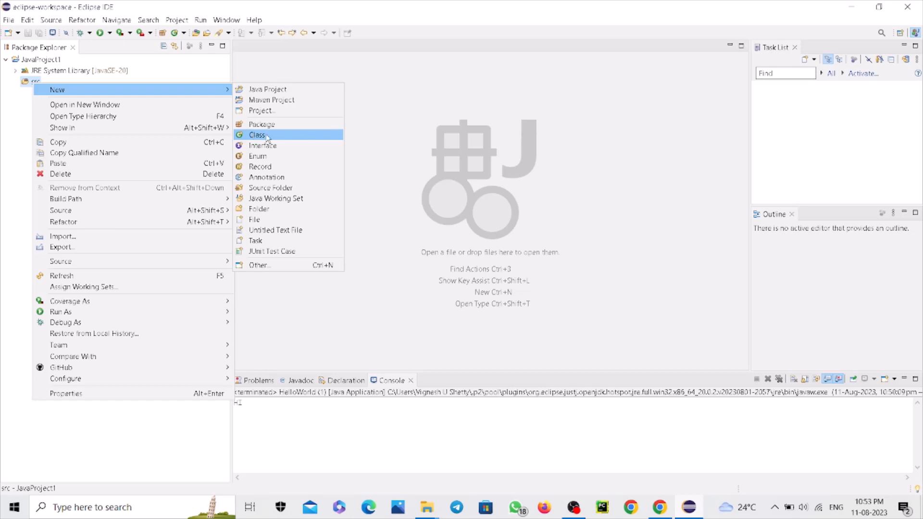
left_click(267, 138)
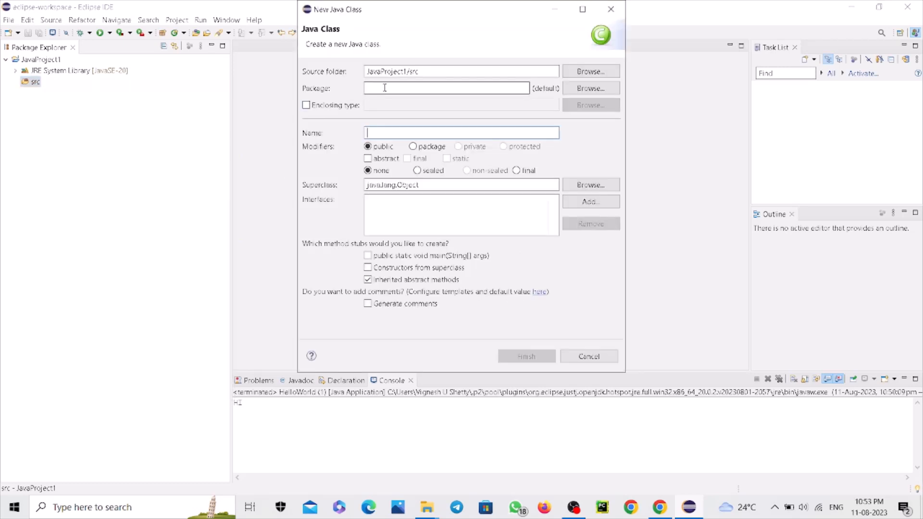
left_click(385, 88)
type("Ja")
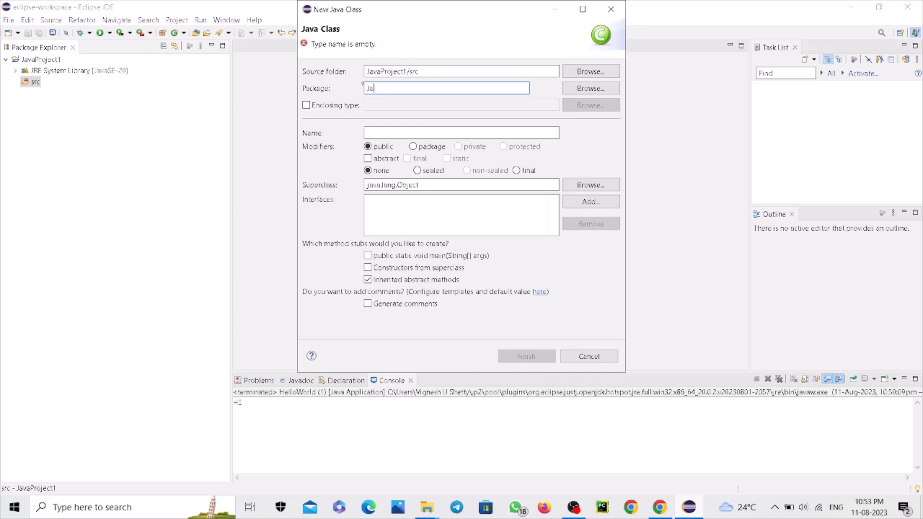
type("vaProject1")
Name the class HelloWorld, include the public static void main method stub and create the class
left_click(384, 133)
type("Hell")
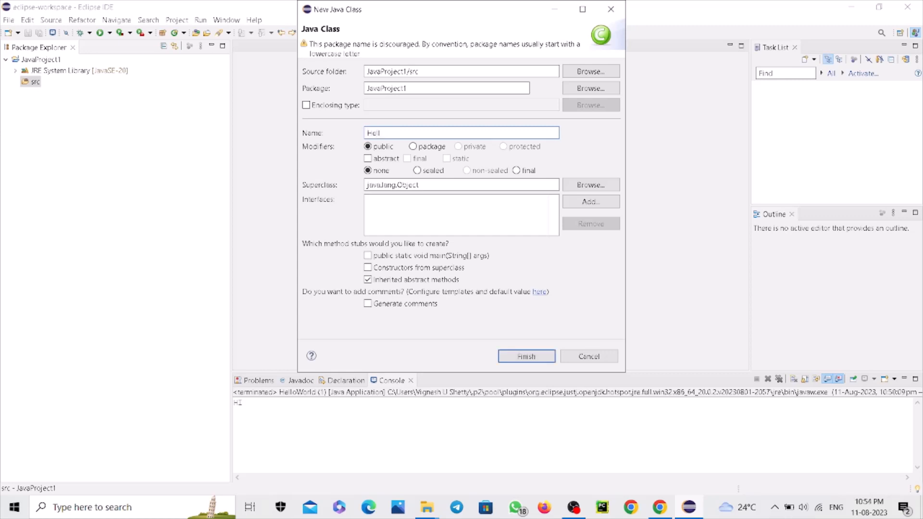
type("o")
type("World")
left_click(368, 256)
left_click(520, 357)
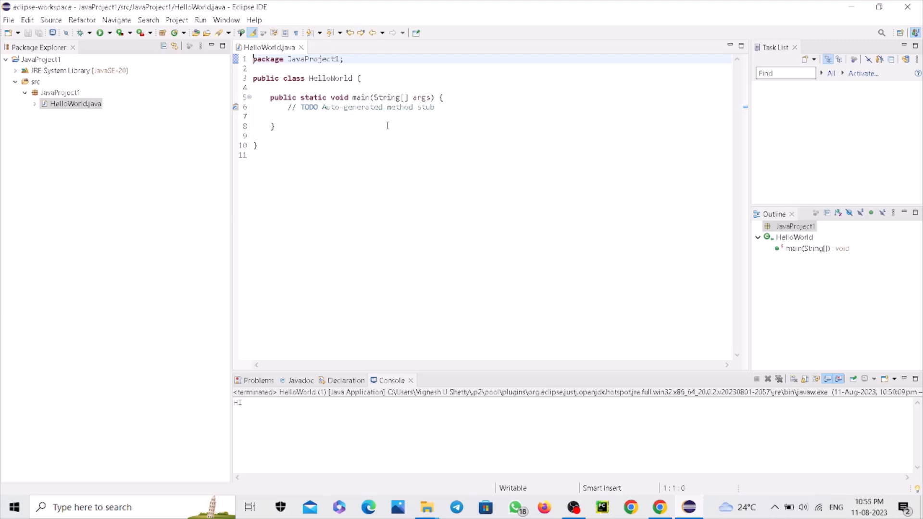
Add an empty System.out.println(); statement below the TODO comment in the main method of HelloWorld.java
left_click(293, 117)
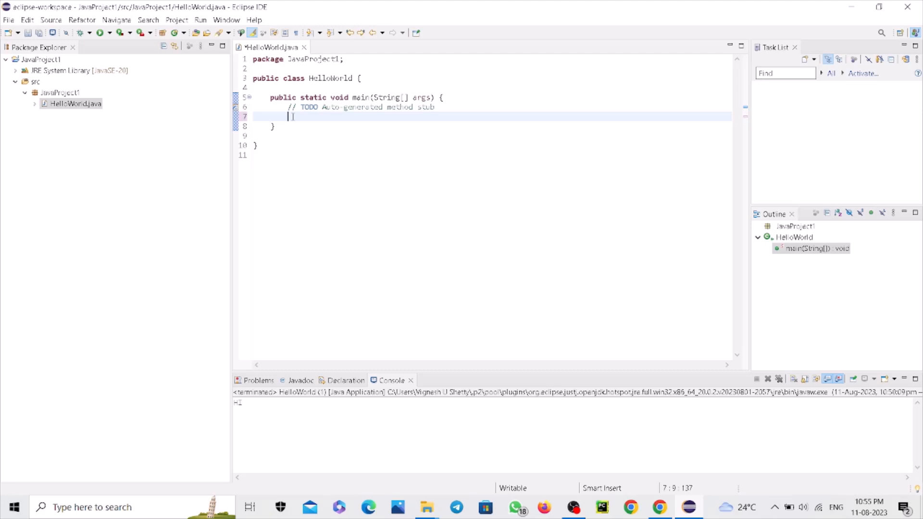
type("System.out.pr")
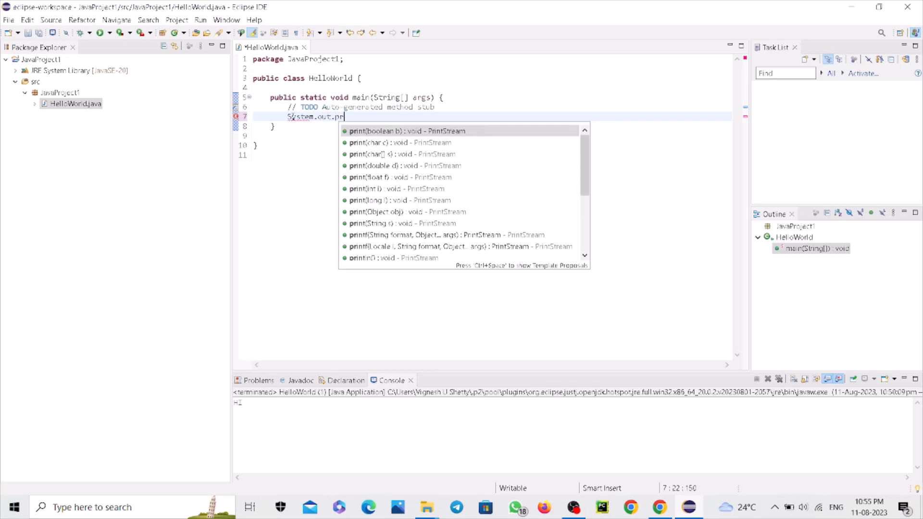
type("intl")
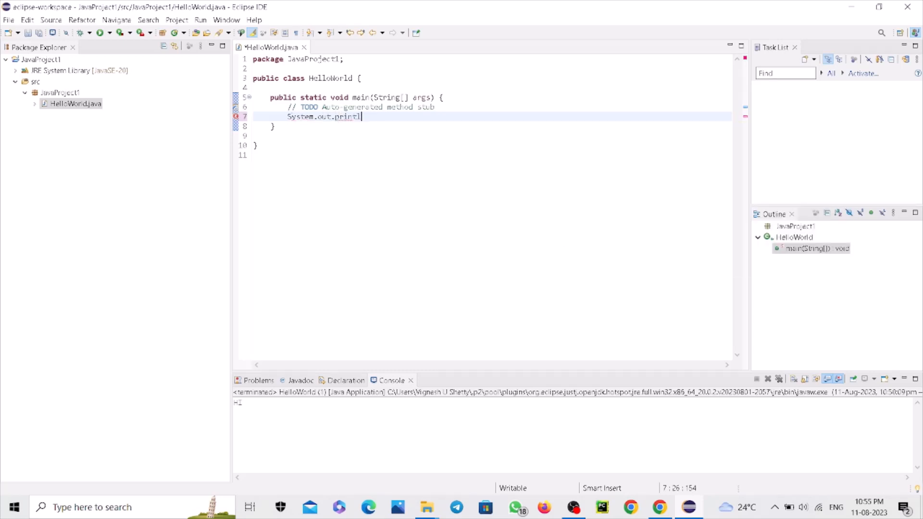
type("n()")
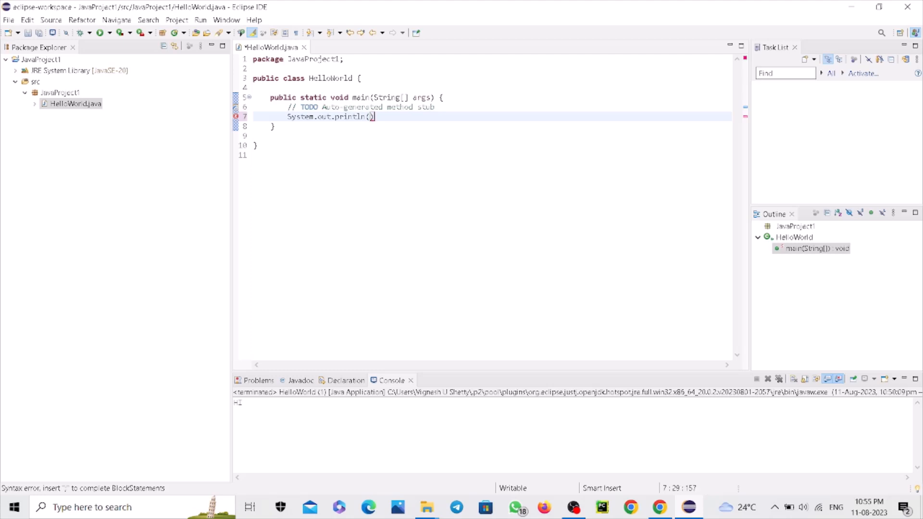
type(";")
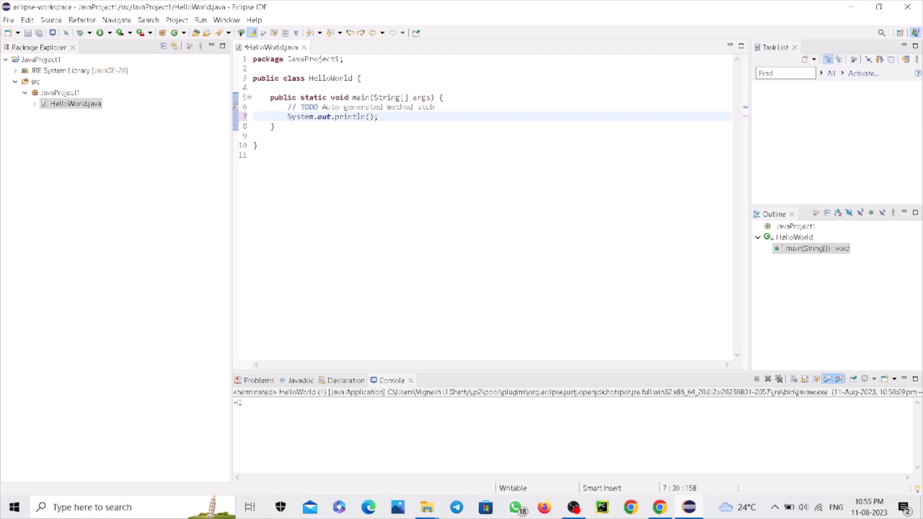
Insert the string "Hello World!" as the argument of the println call in the main method
key("Left")
type("\"Hello World!")
key("End")
Run the HelloWorld program and enlarge the console area to inspect its output, keeping the whole class code in view
left_click(201, 23)
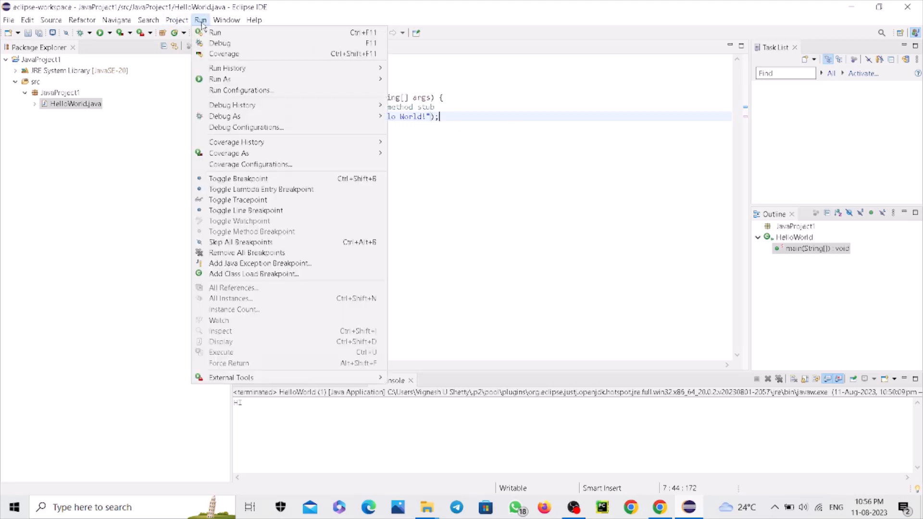
left_click(214, 33)
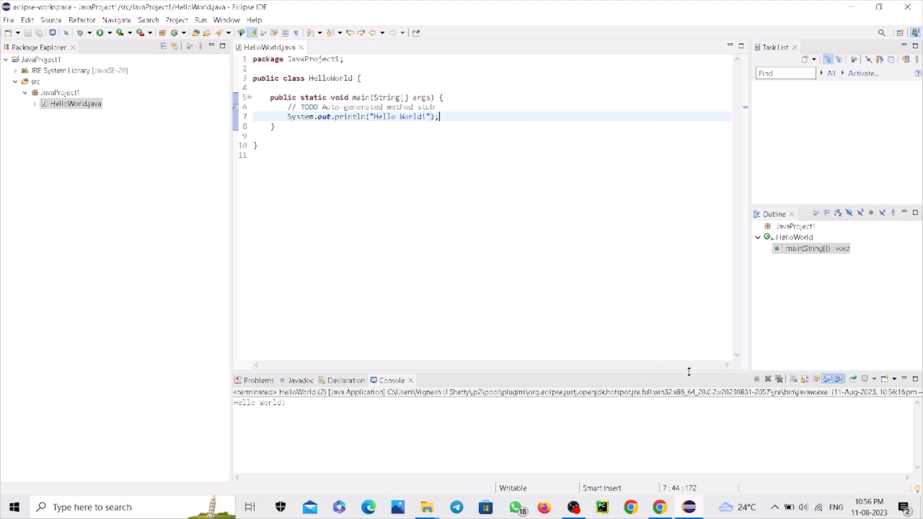
left_click_drag(689, 372, 690, 131)
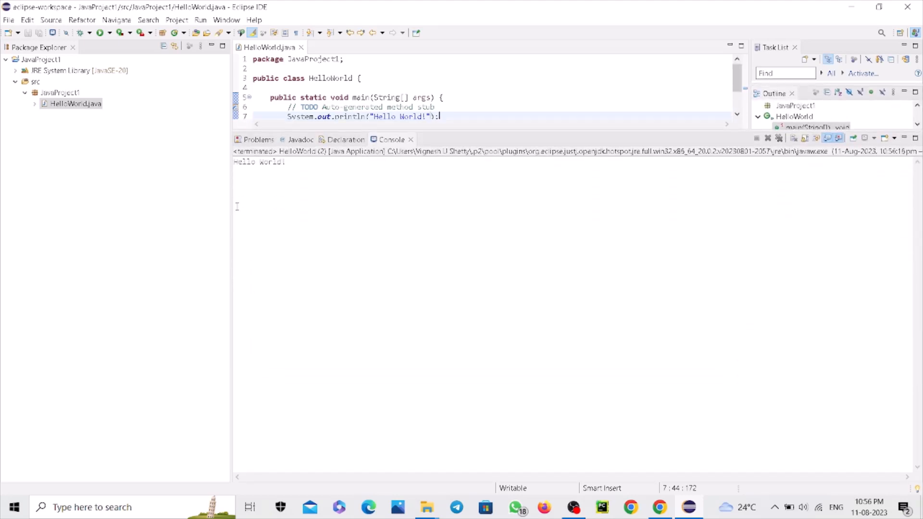
left_click_drag(234, 161, 291, 161)
left_click(313, 177)
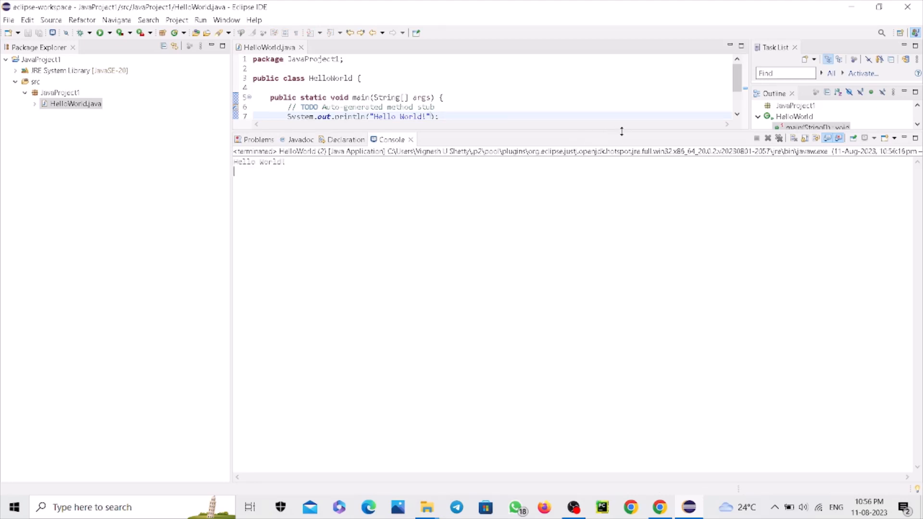
left_click_drag(619, 130, 606, 228)
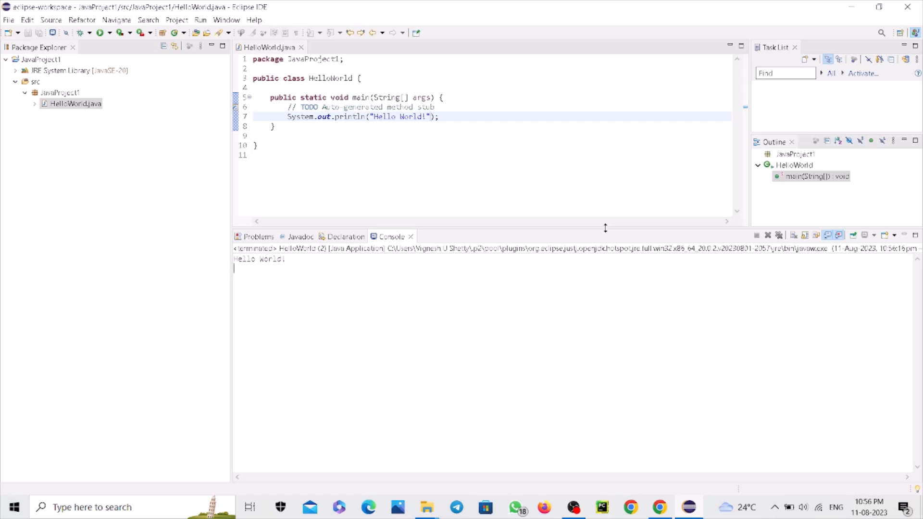